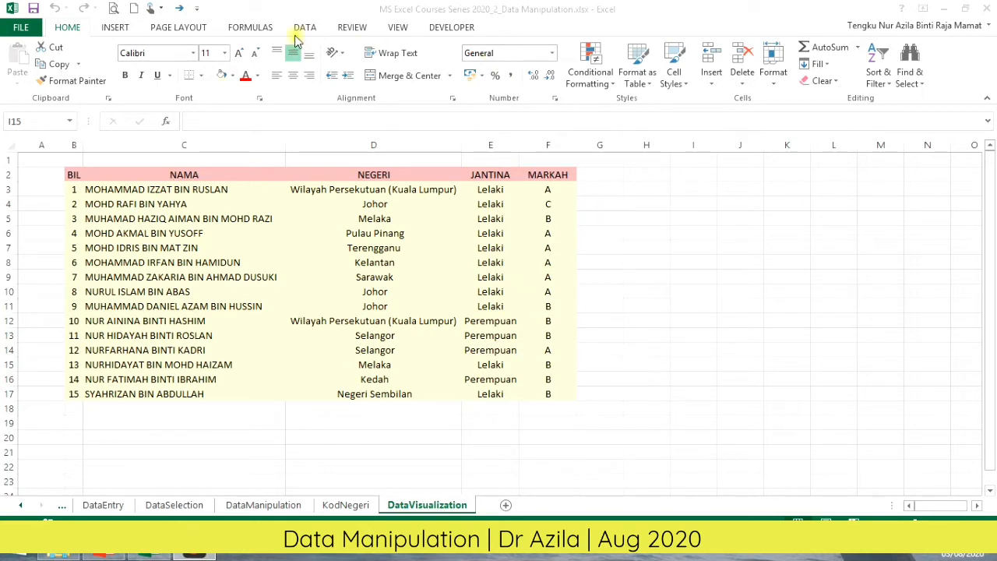
# Step: Examine the NEGERI, JANTINA and MARKAH columns of the student table on the DataVisualization sheet
pyautogui.click(127, 27)
pyautogui.click(127, 27)
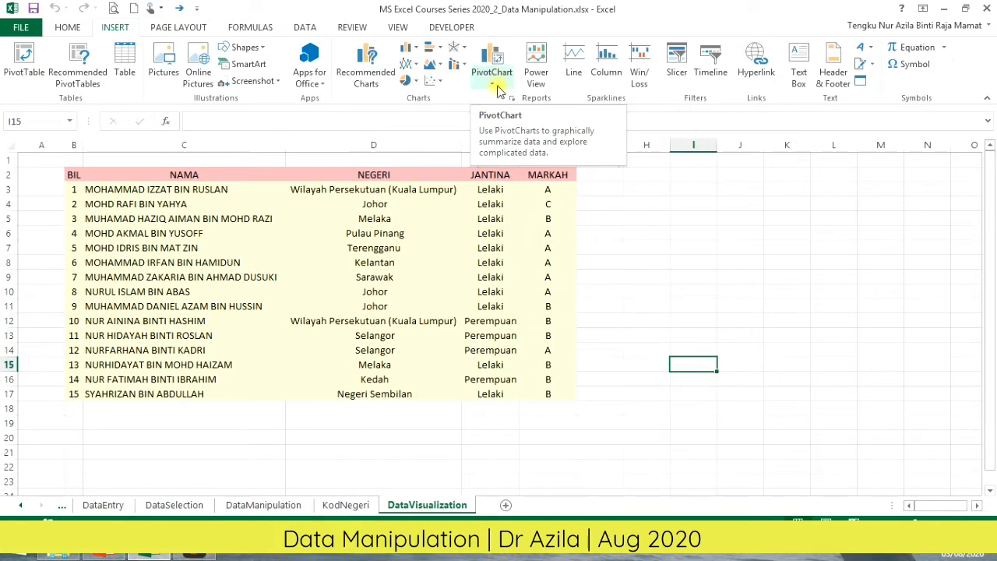
pyautogui.click(690, 257)
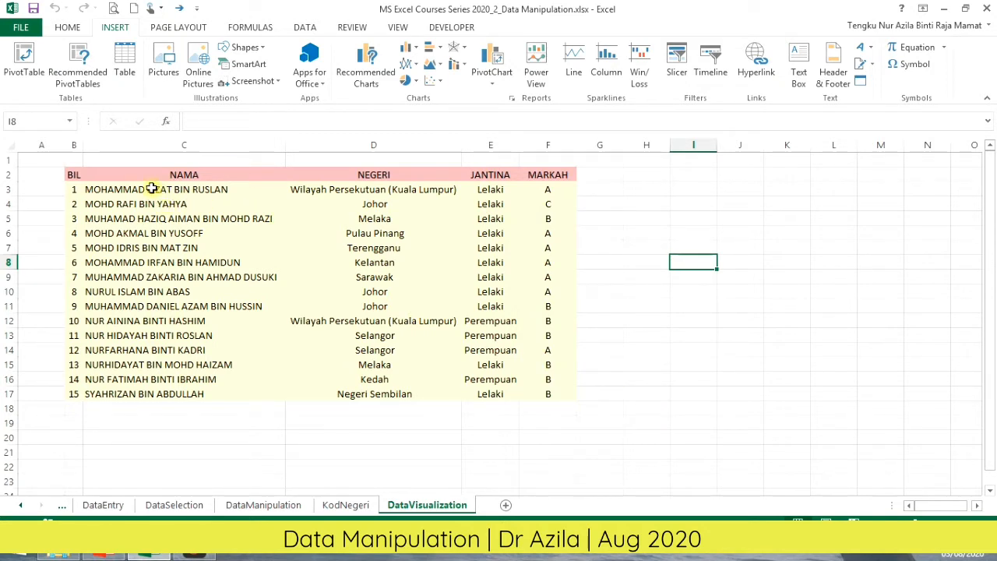
pyautogui.click(397, 189)
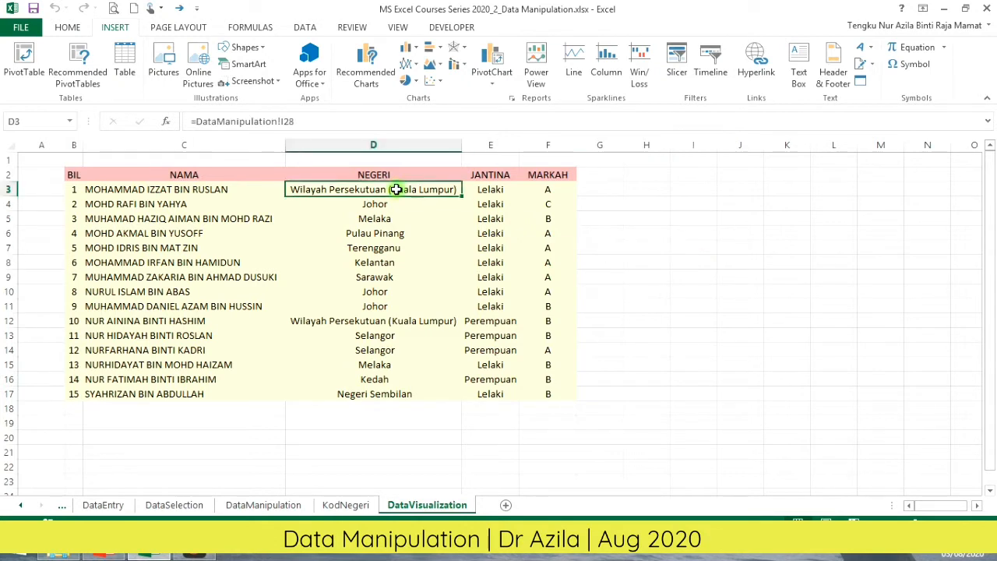
pyautogui.click(492, 189)
pyautogui.click(550, 189)
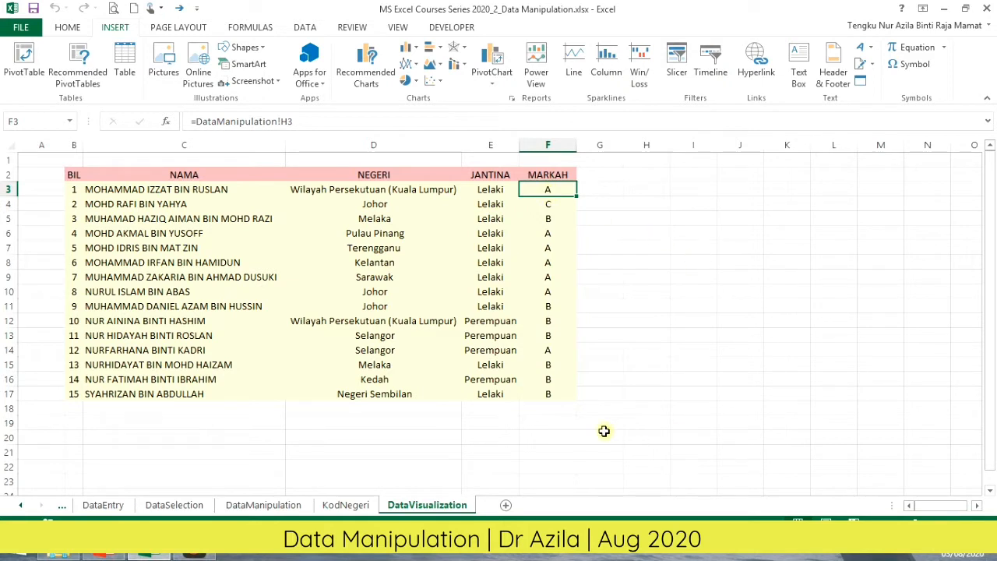
pyautogui.click(663, 412)
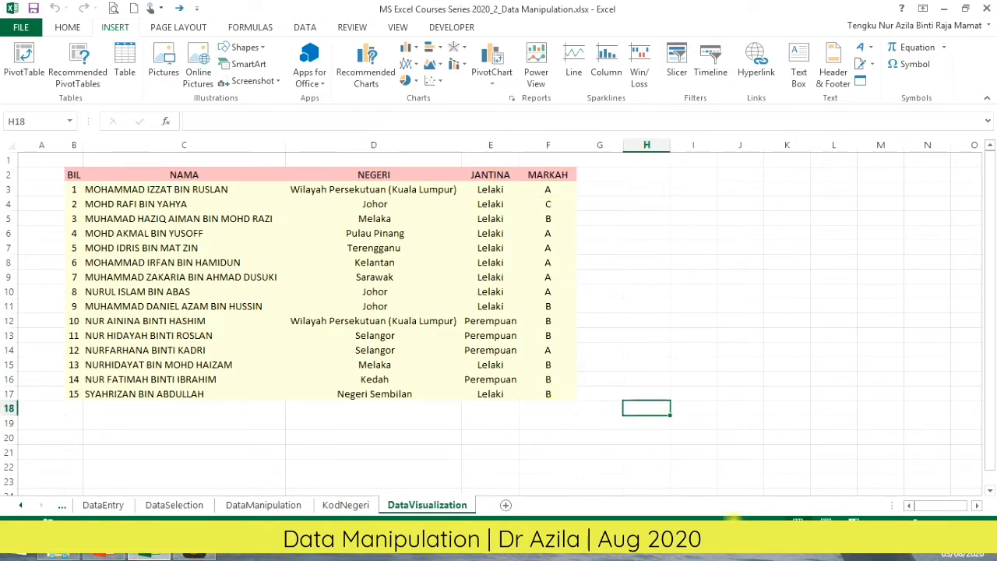
pyautogui.click(195, 555)
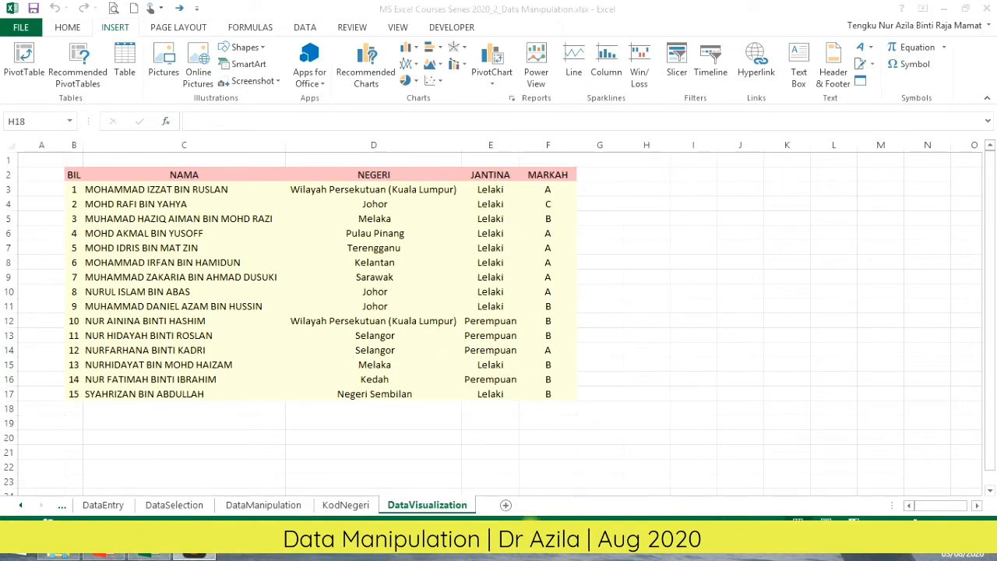
pyautogui.hotkey('alt', 'Tab')
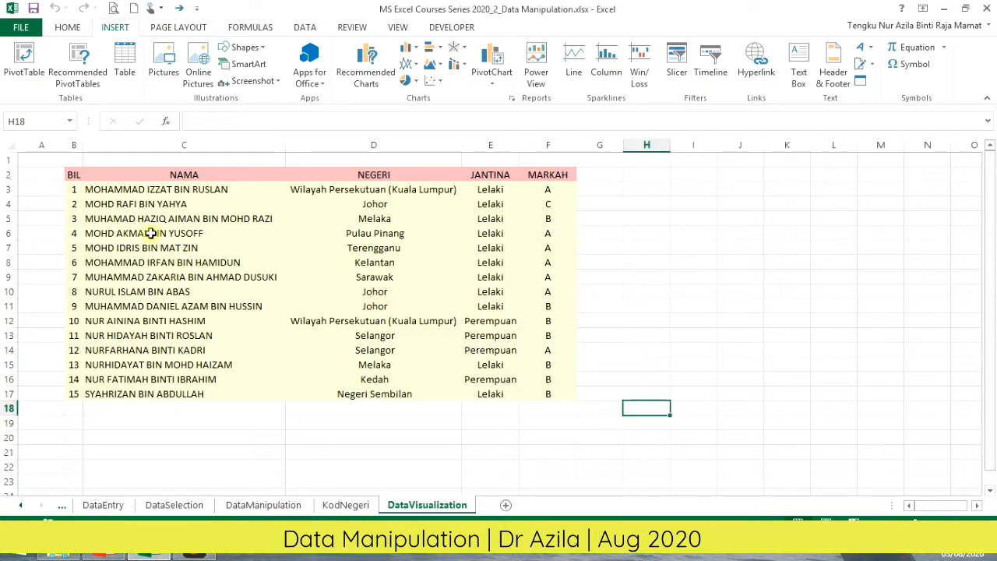
# Step: Insert a combined PivotChart and PivotTable from DataVisualization range B2:F17, placed on a new worksheet
pyautogui.moveTo(79, 179)
pyautogui.mouseDown()
pyautogui.moveTo(473, 267)
pyautogui.moveTo(561, 392)
pyautogui.mouseUp()
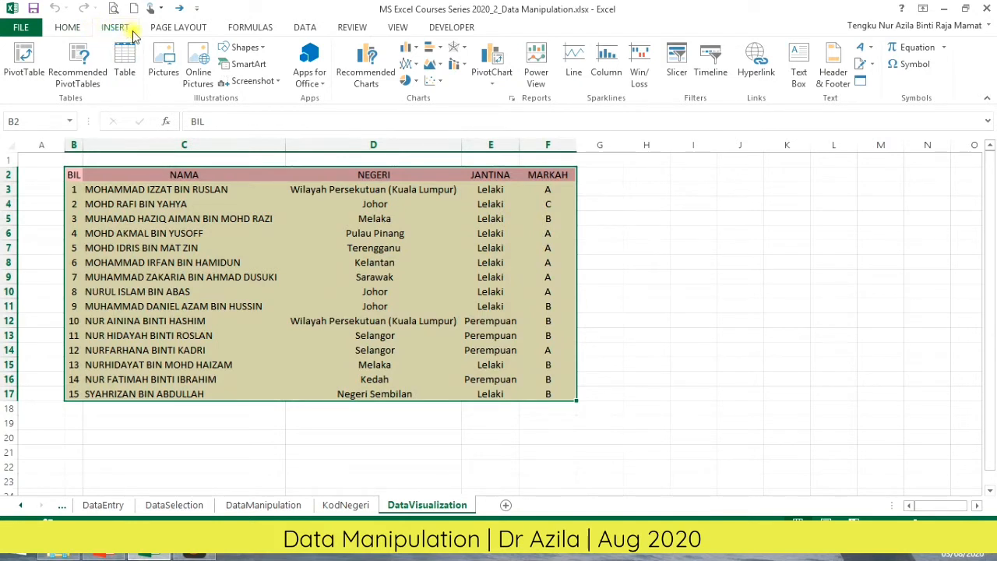
pyautogui.click(496, 88)
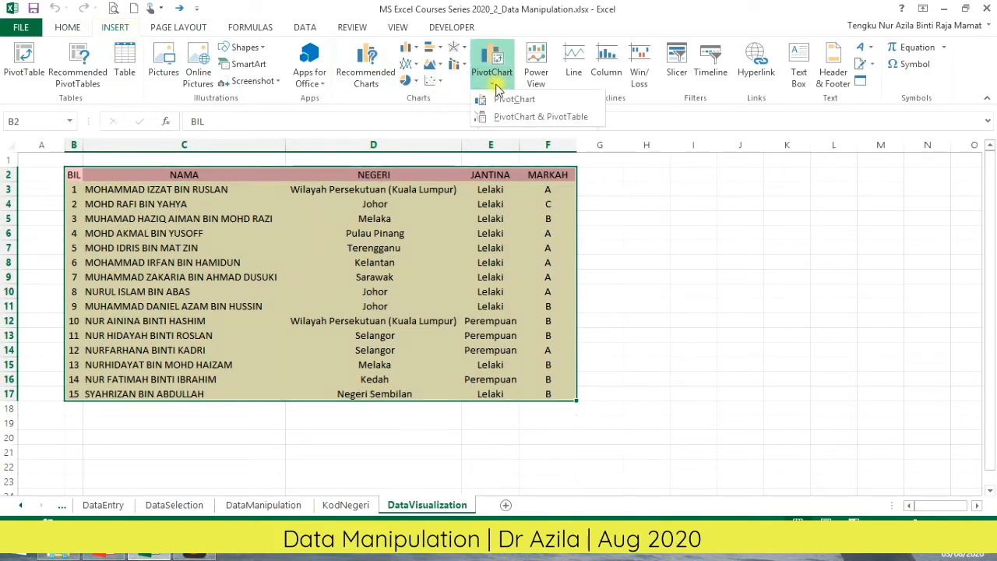
pyautogui.click(592, 120)
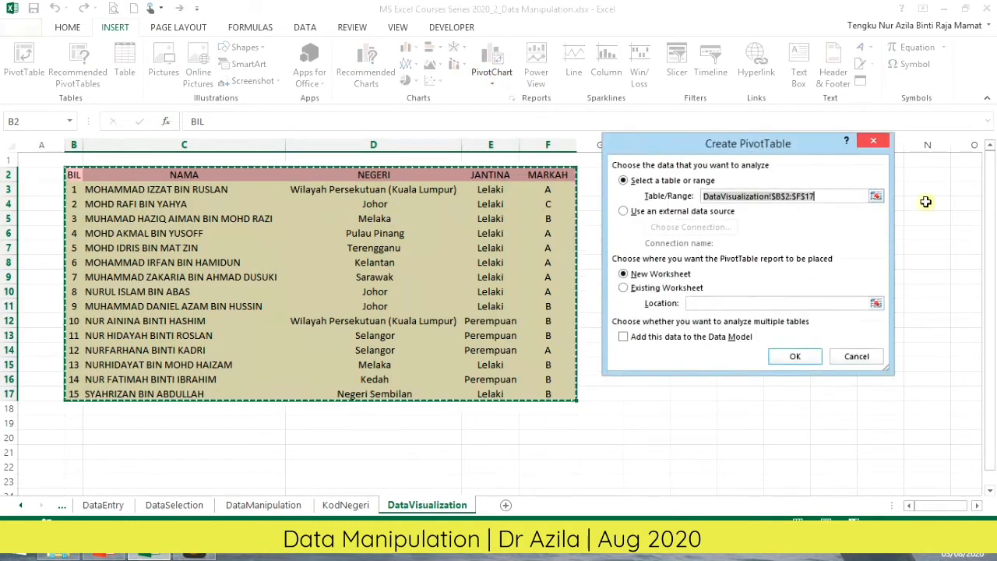
pyautogui.moveTo(827, 159); pyautogui.dragTo(828, 179)
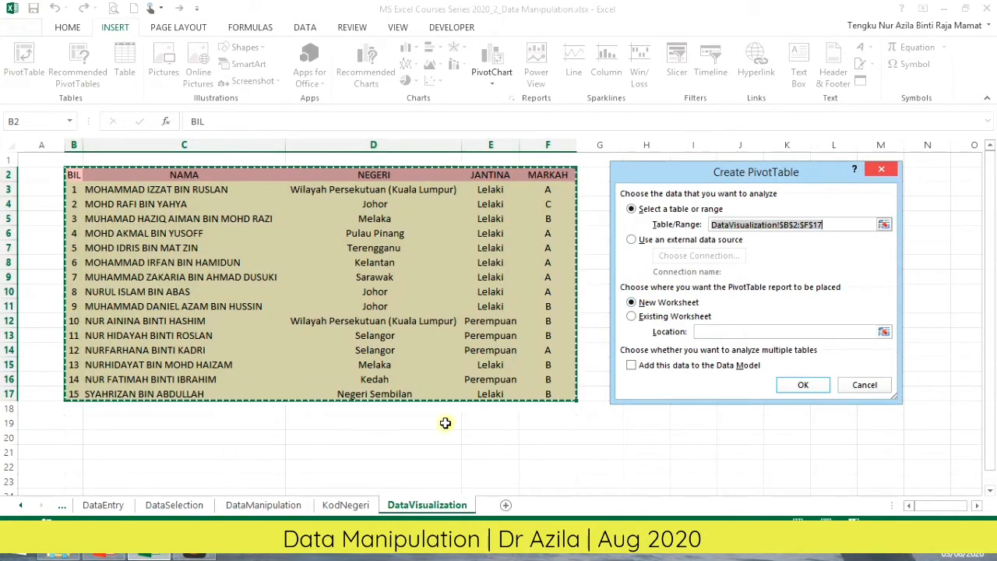
pyautogui.click(632, 302)
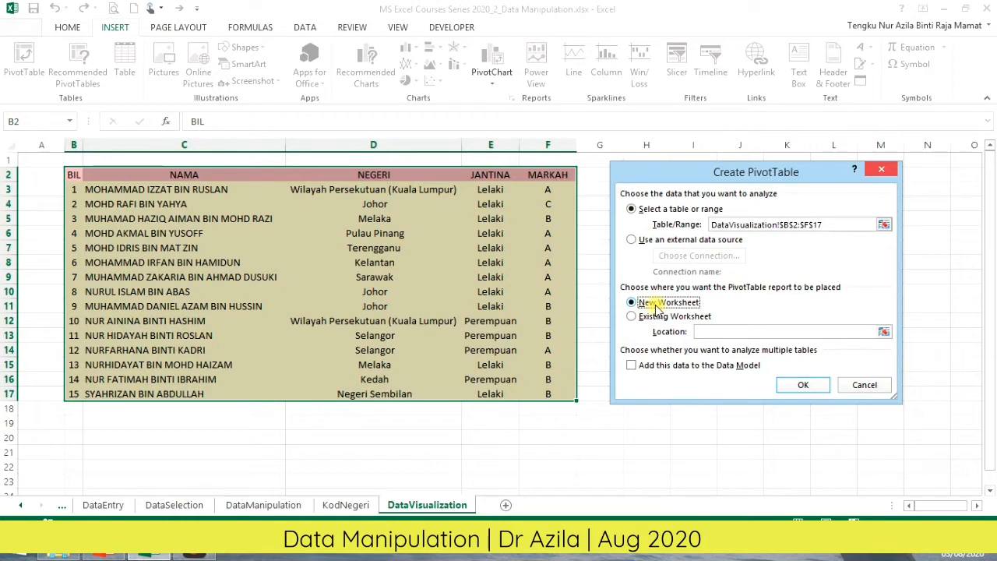
pyautogui.click(824, 389)
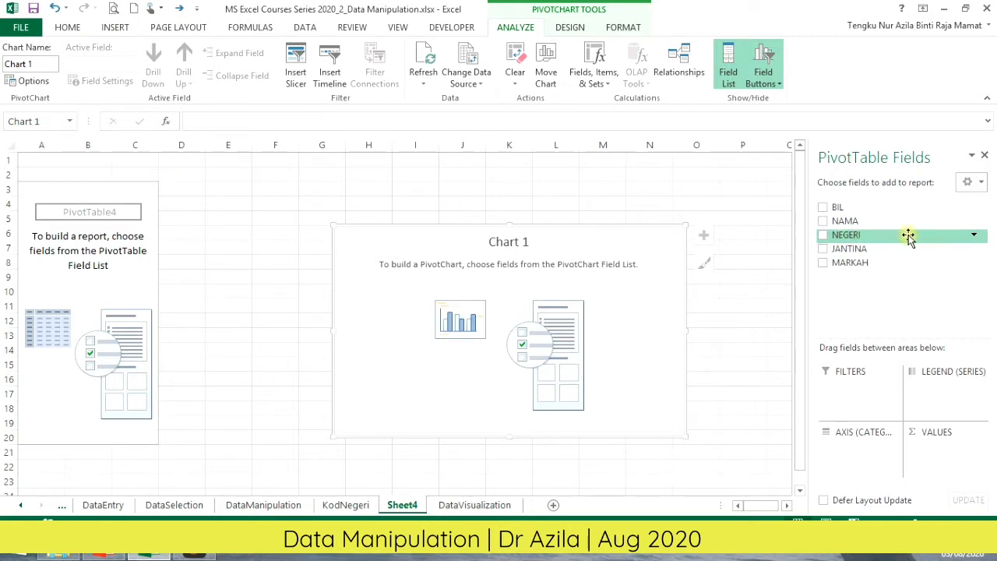
# Step: Use NEGERI as both the axis category and the counted value, and place the chart just beside the pivot table
pyautogui.moveTo(908, 237); pyautogui.dragTo(849, 454)
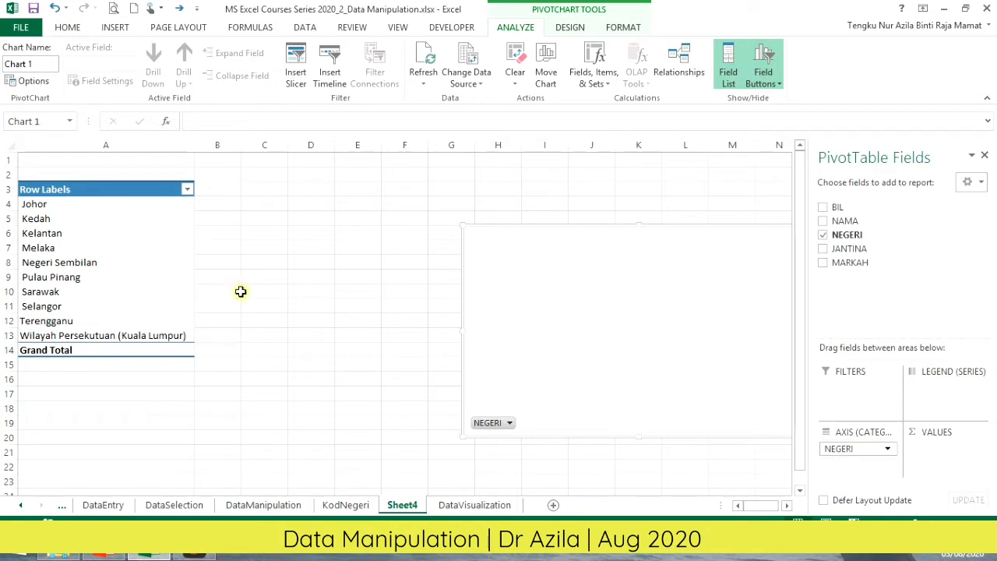
pyautogui.moveTo(592, 253)
pyautogui.mouseDown()
pyautogui.moveTo(455, 223)
pyautogui.moveTo(416, 195)
pyautogui.moveTo(401, 205)
pyautogui.mouseUp()
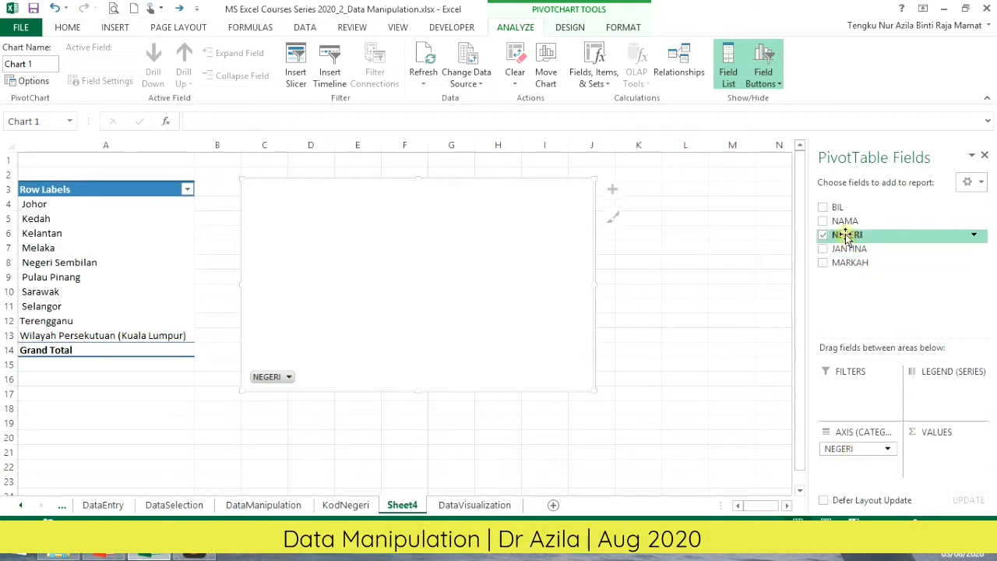
pyautogui.moveTo(846, 236); pyautogui.dragTo(933, 448)
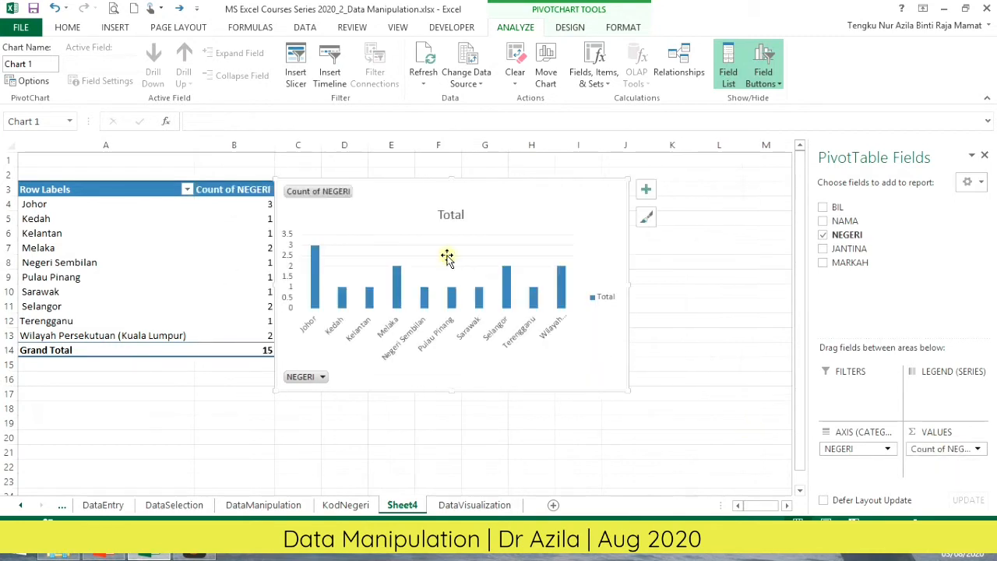
pyautogui.moveTo(536, 201); pyautogui.dragTo(554, 204)
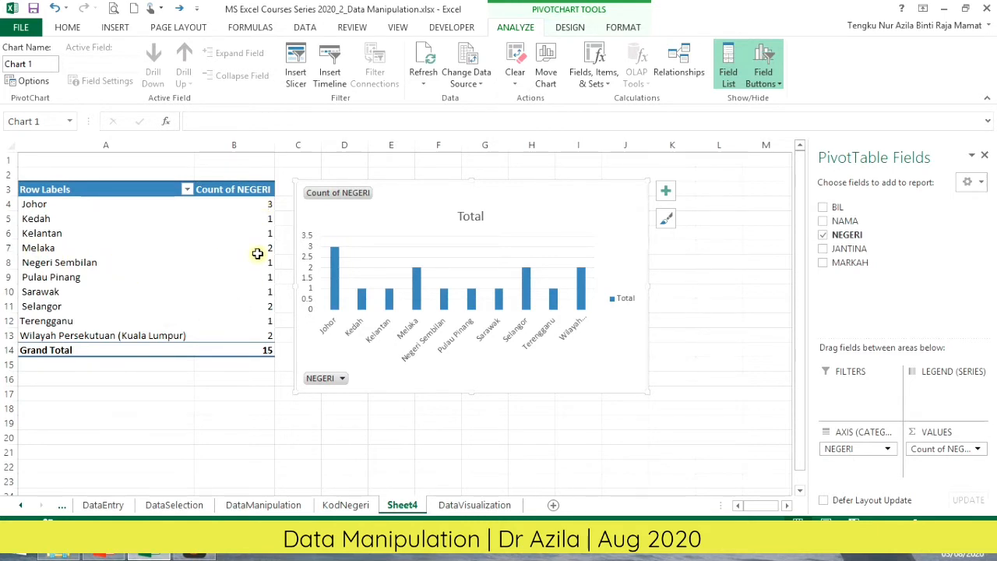
# Step: Change the NEGERI pivot chart from clustered column to the basic Pie type
pyautogui.rightClick(617, 205)
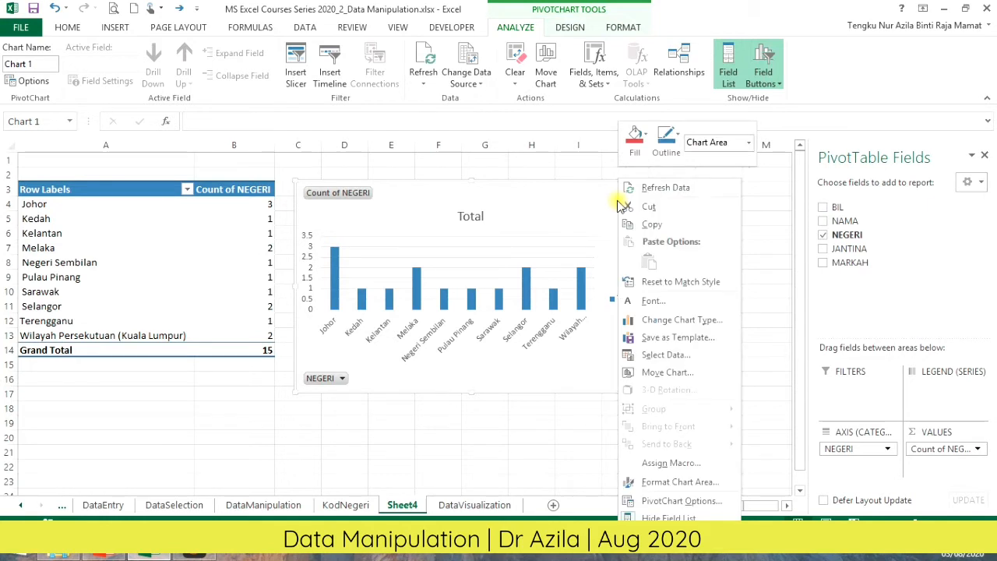
pyautogui.click(602, 199)
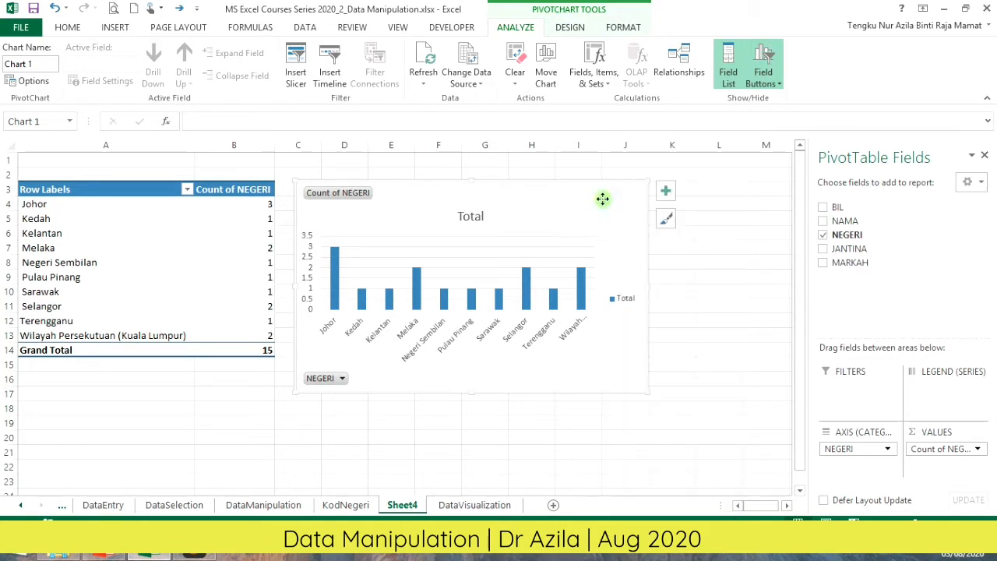
pyautogui.rightClick(602, 199)
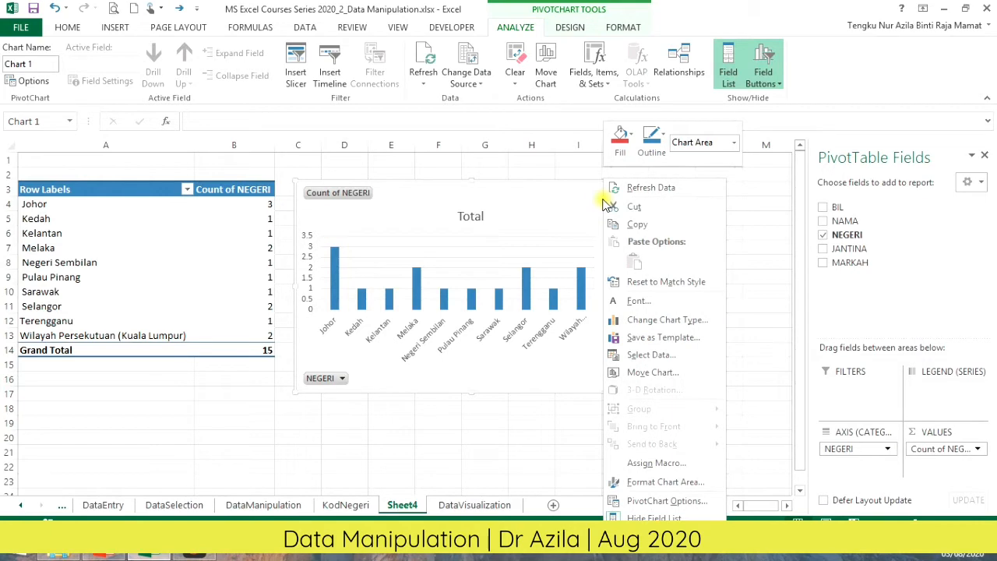
pyautogui.click(680, 322)
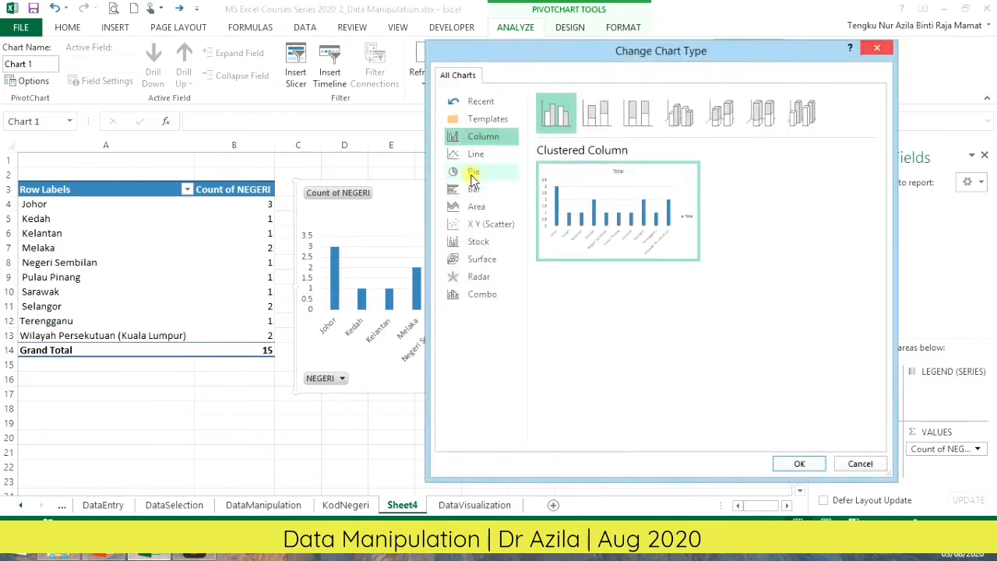
pyautogui.click(474, 172)
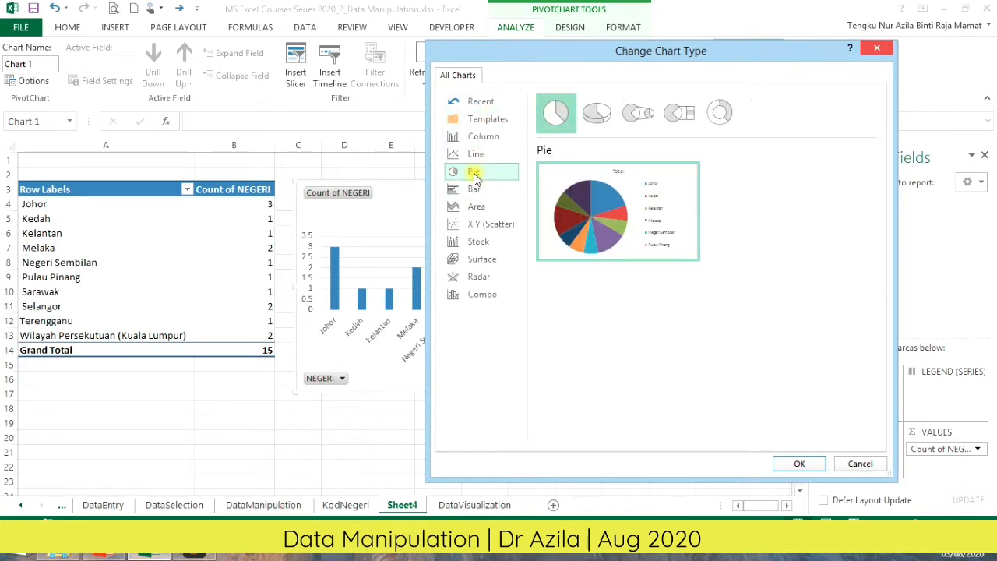
pyautogui.click(802, 464)
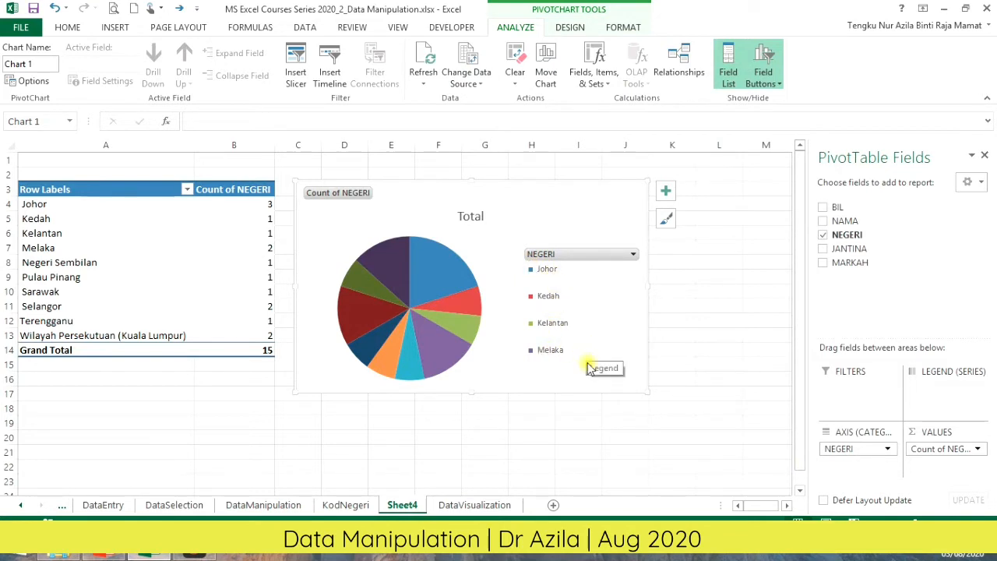
pyautogui.rightClick(600, 199)
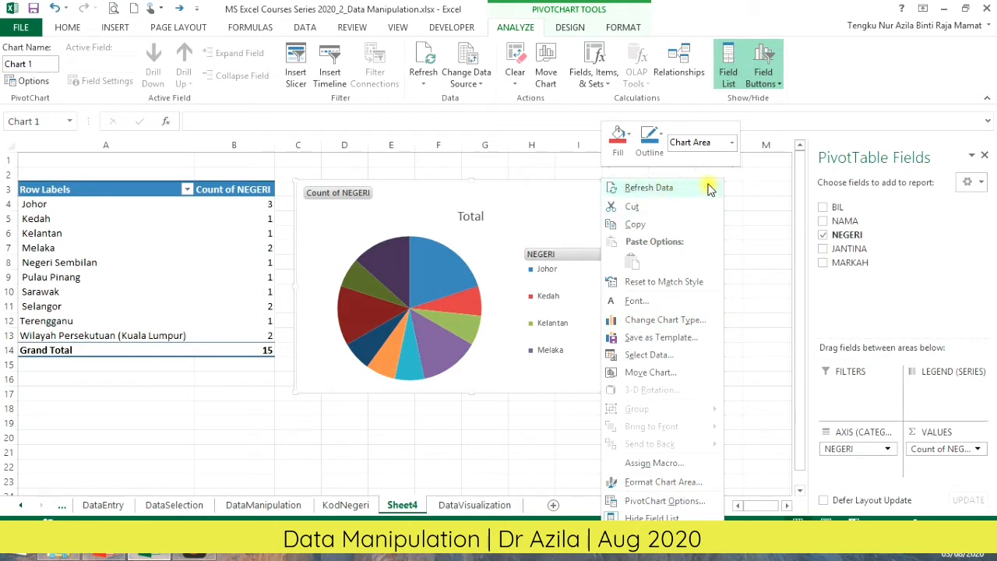
pyautogui.click(753, 204)
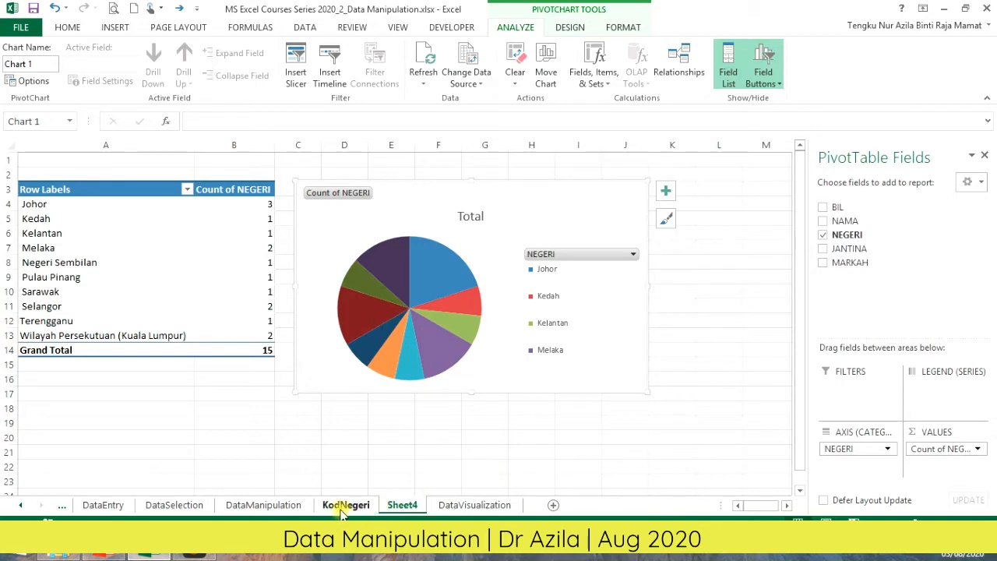
pyautogui.click(460, 506)
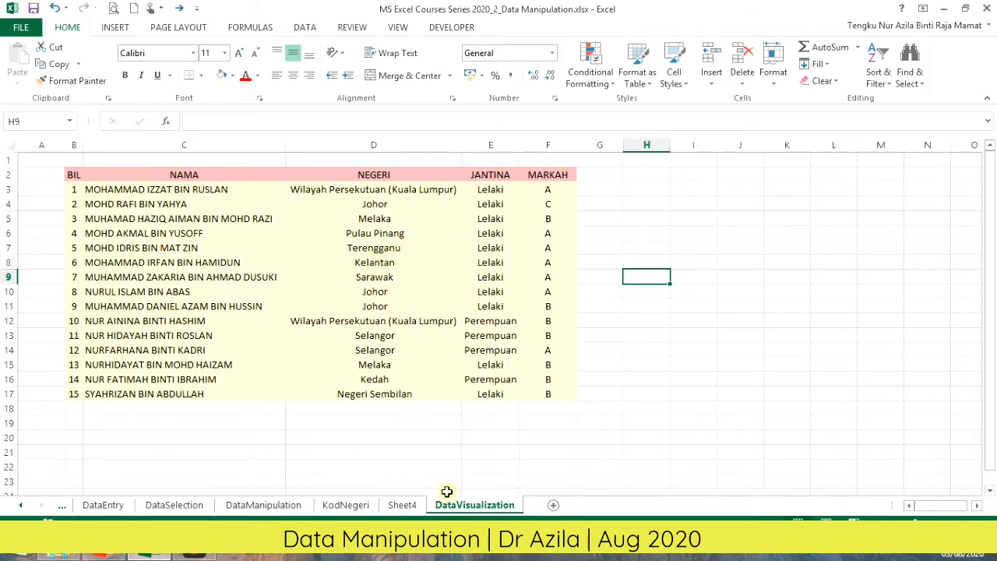
pyautogui.click(403, 505)
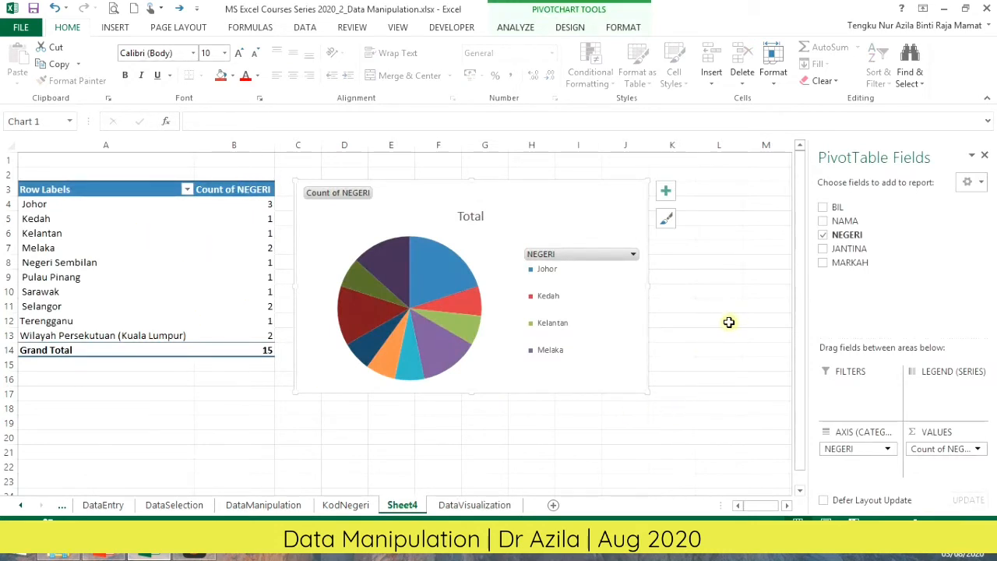
# Step: Remove the NEGERI field from both the values and the axis categories of the pivot chart
pyautogui.click(979, 452)
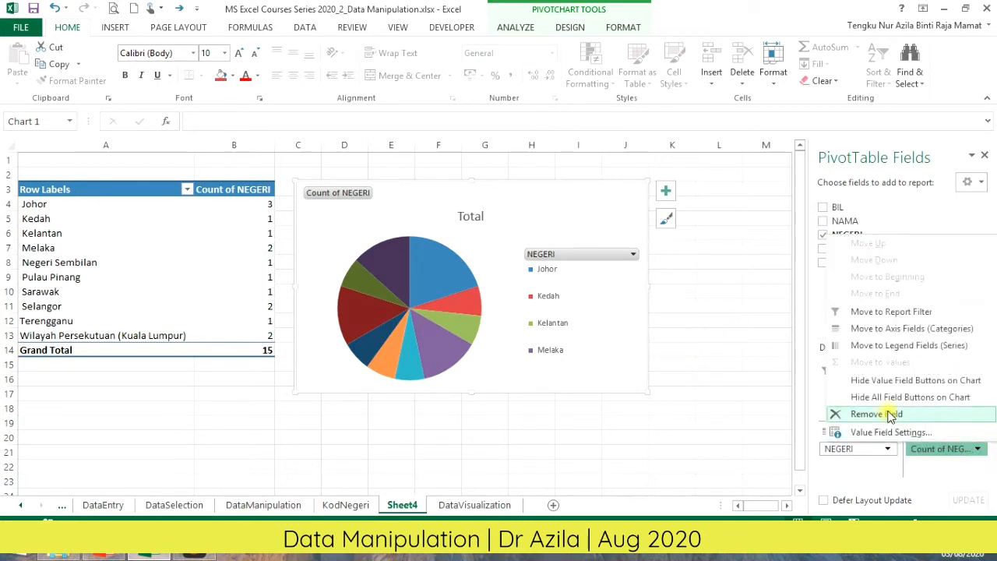
pyautogui.click(918, 417)
pyautogui.click(888, 449)
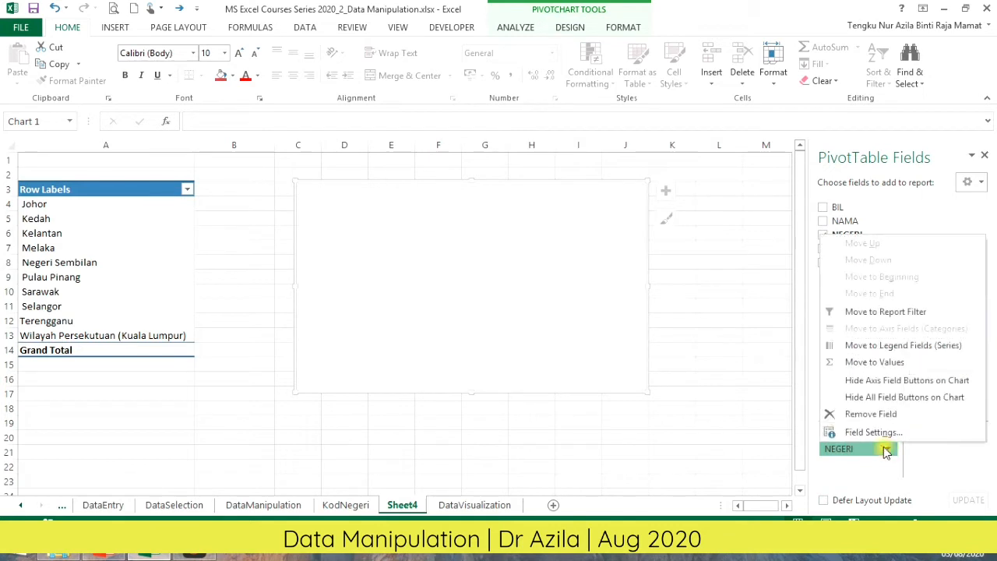
pyautogui.click(882, 414)
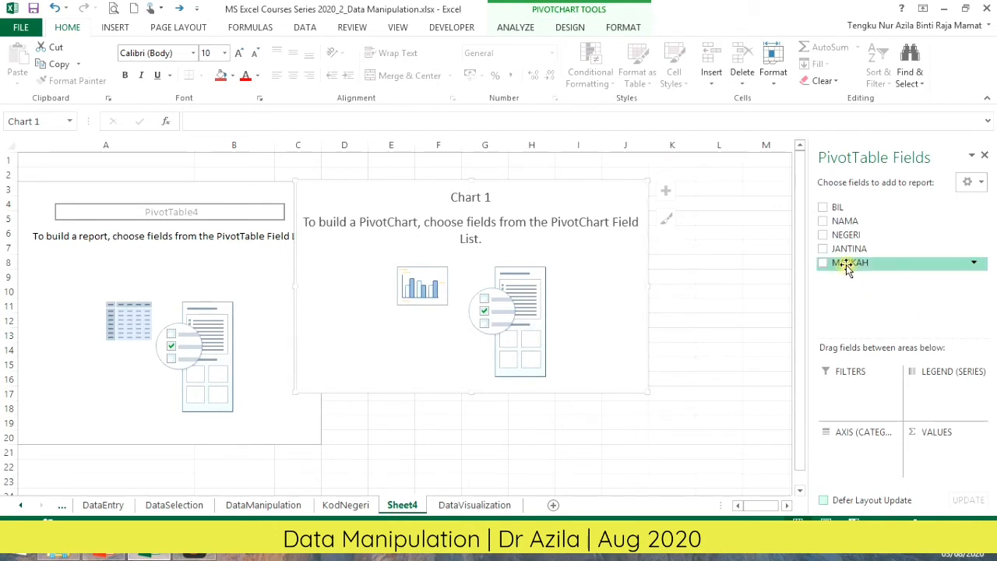
# Step: Set MARKAH as the axis category and counted value, and add JANTINA beneath MARKAH in the axis categories
pyautogui.moveTo(851, 265); pyautogui.dragTo(856, 447)
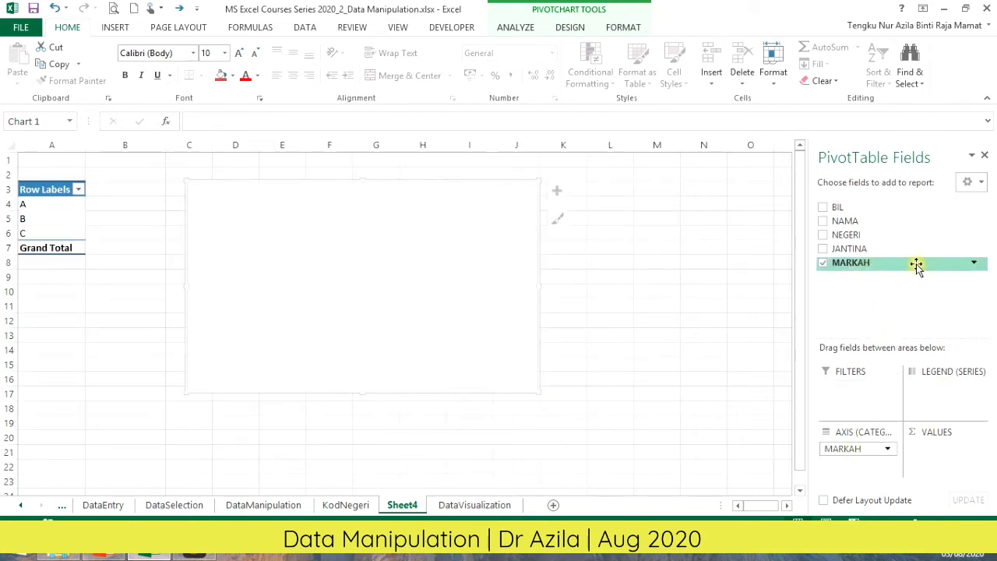
pyautogui.moveTo(913, 262); pyautogui.dragTo(939, 447)
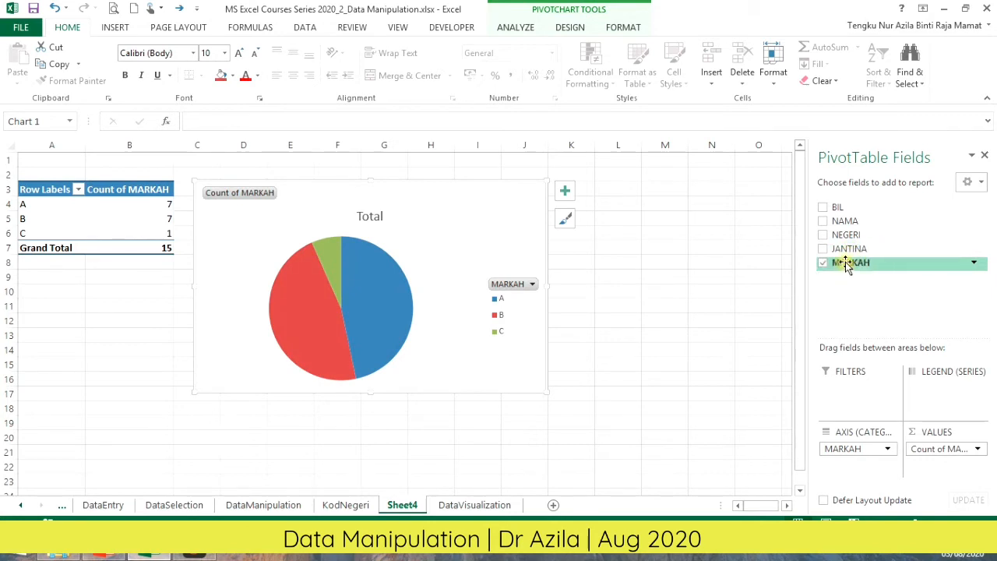
pyautogui.moveTo(851, 249); pyautogui.dragTo(851, 466)
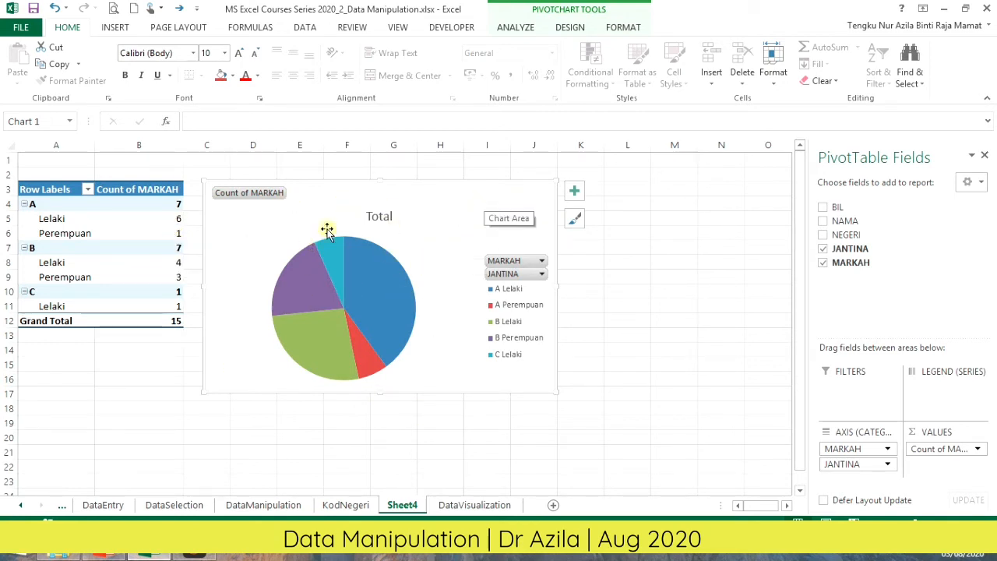
# Step: Change the MARKAH and JANTINA pivot chart from pie to the default clustered column type
pyautogui.rightClick(473, 209)
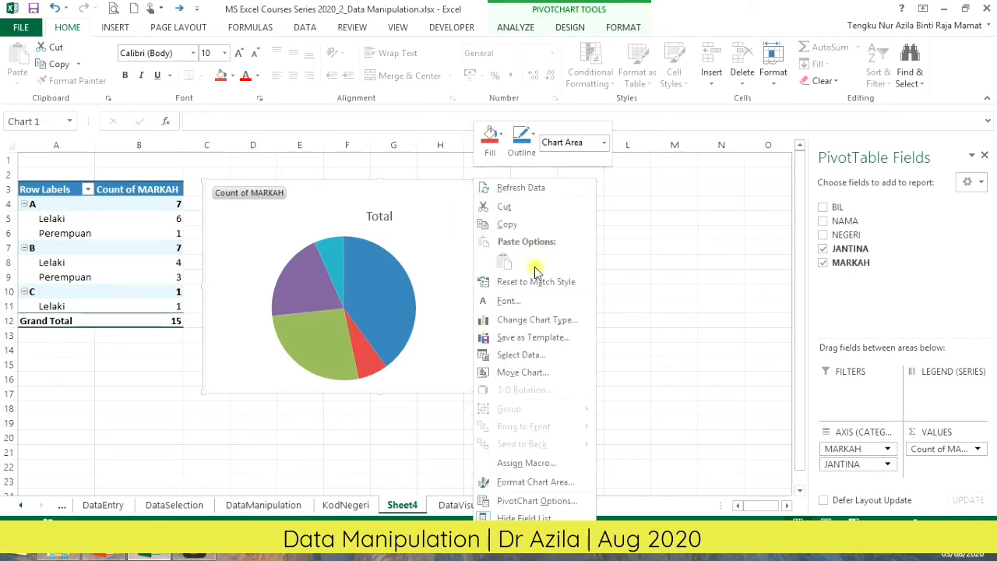
pyautogui.click(575, 321)
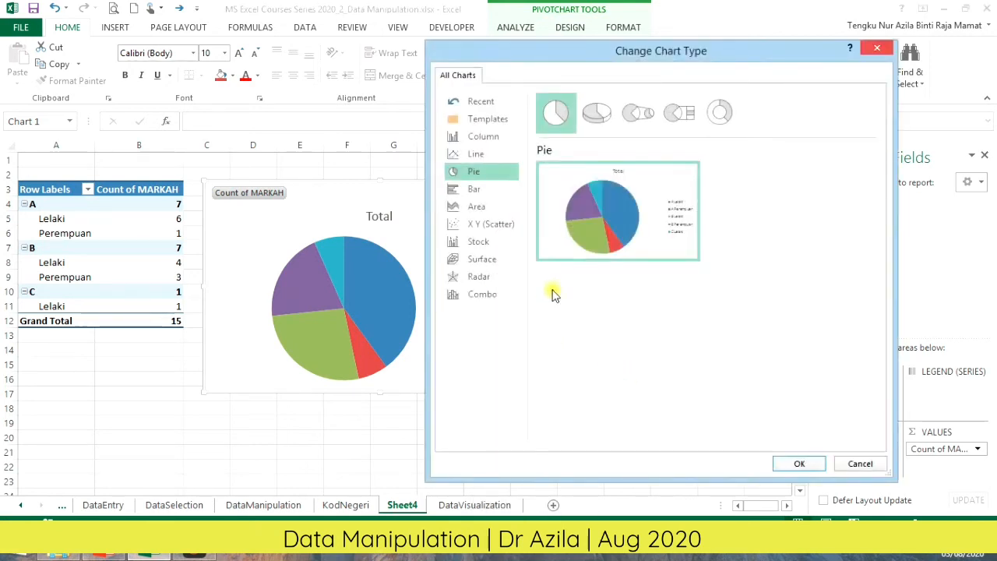
pyautogui.click(484, 138)
pyautogui.click(800, 464)
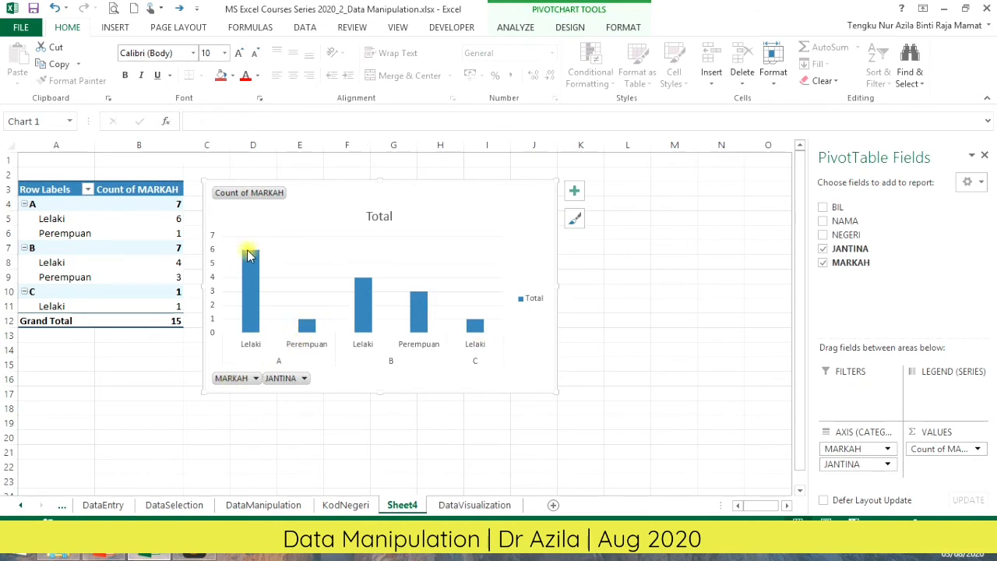
pyautogui.moveTo(250, 256)
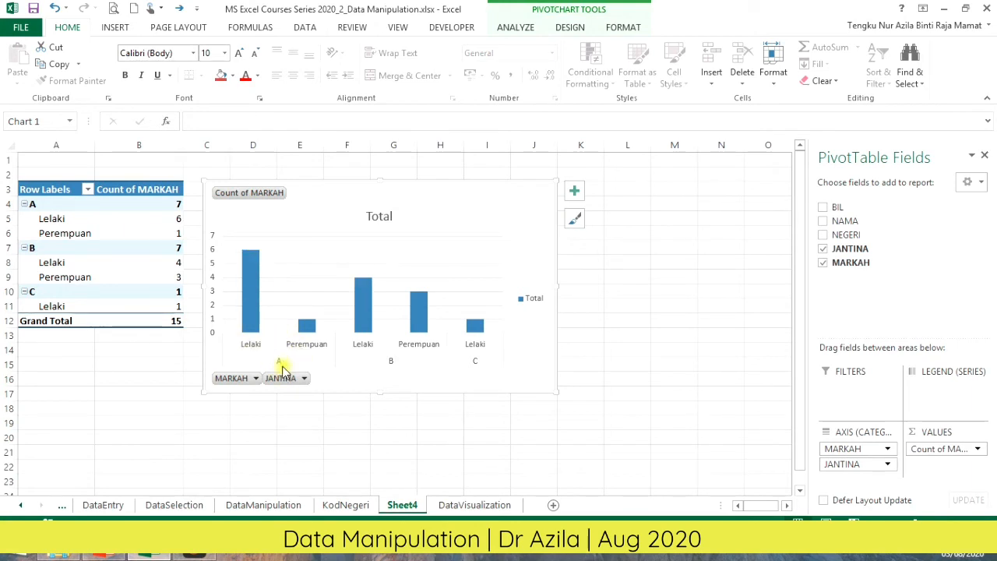
pyautogui.moveTo(317, 333)
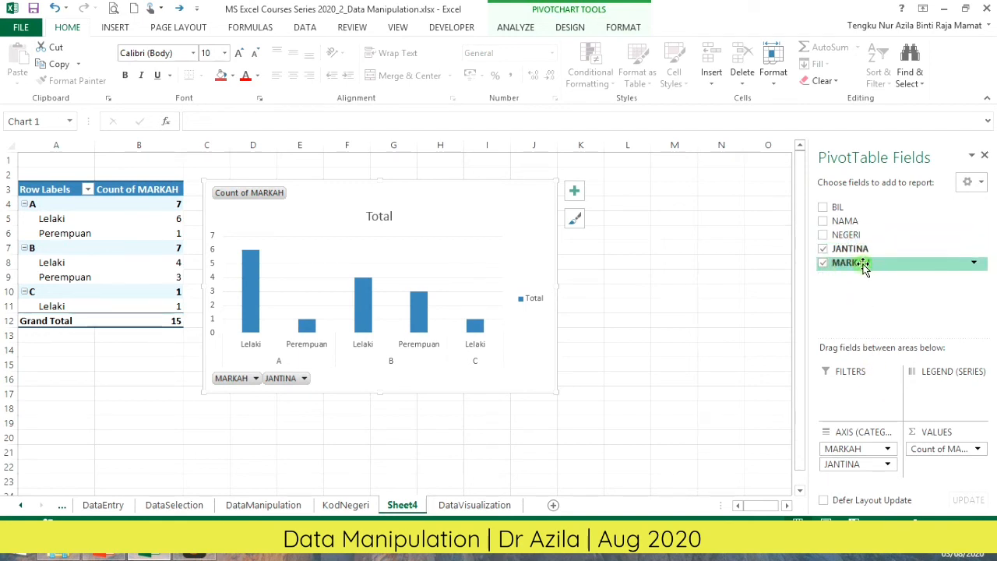
# Step: Move MARKAH from the axis categories to the report filters and filter the pivot chart to grade A
pyautogui.moveTo(863, 265); pyautogui.dragTo(864, 390)
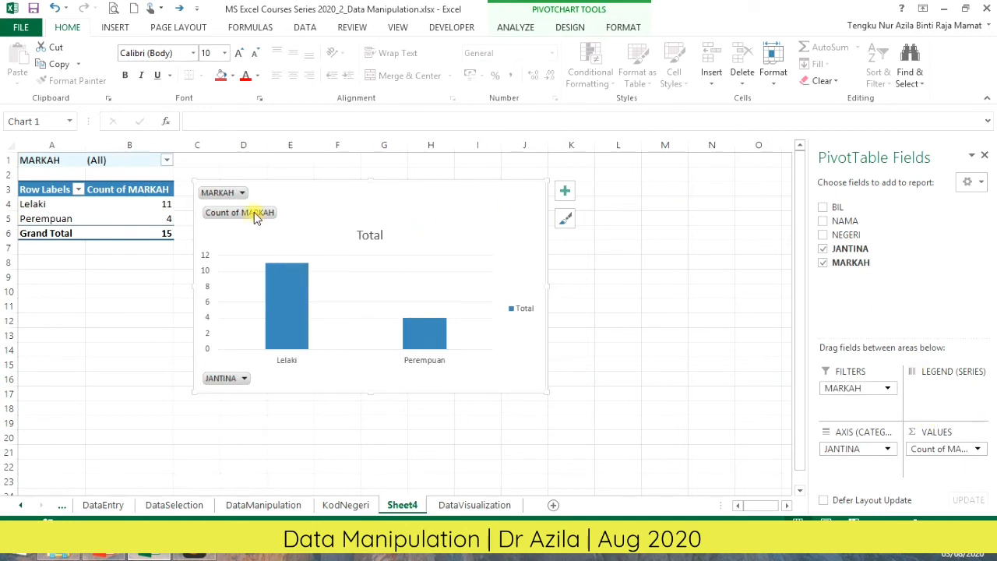
pyautogui.click(241, 192)
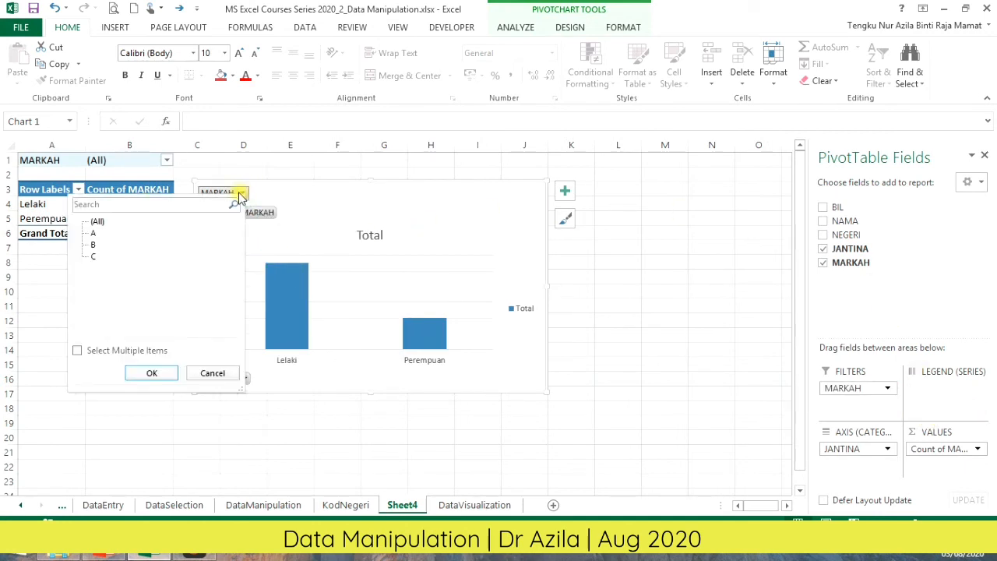
pyautogui.click(243, 193)
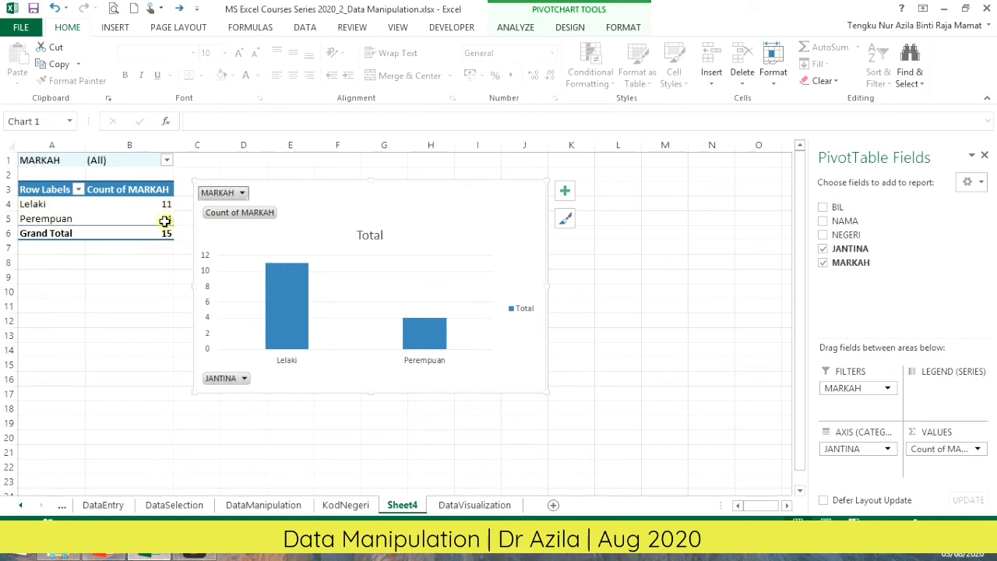
pyautogui.click(243, 193)
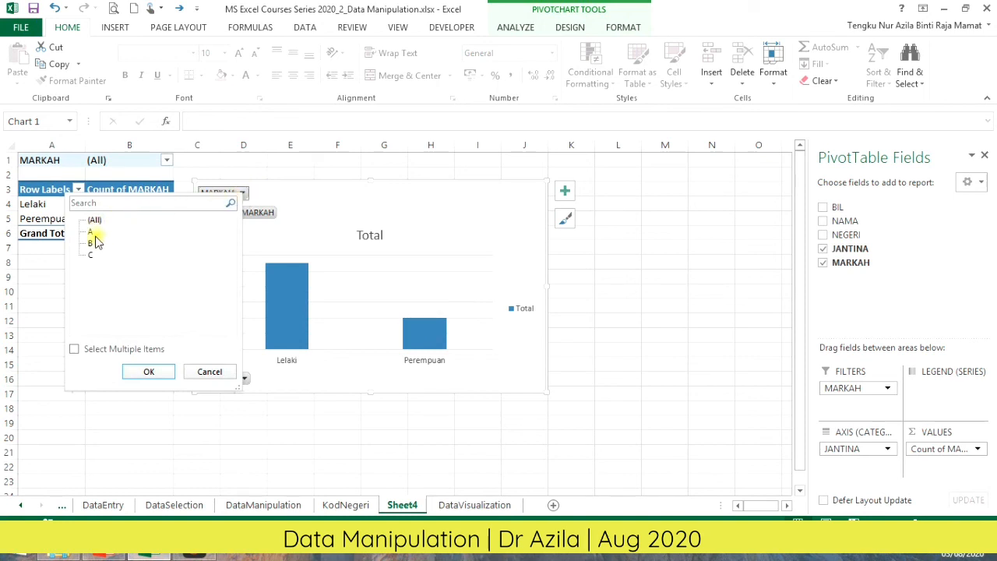
pyautogui.click(148, 372)
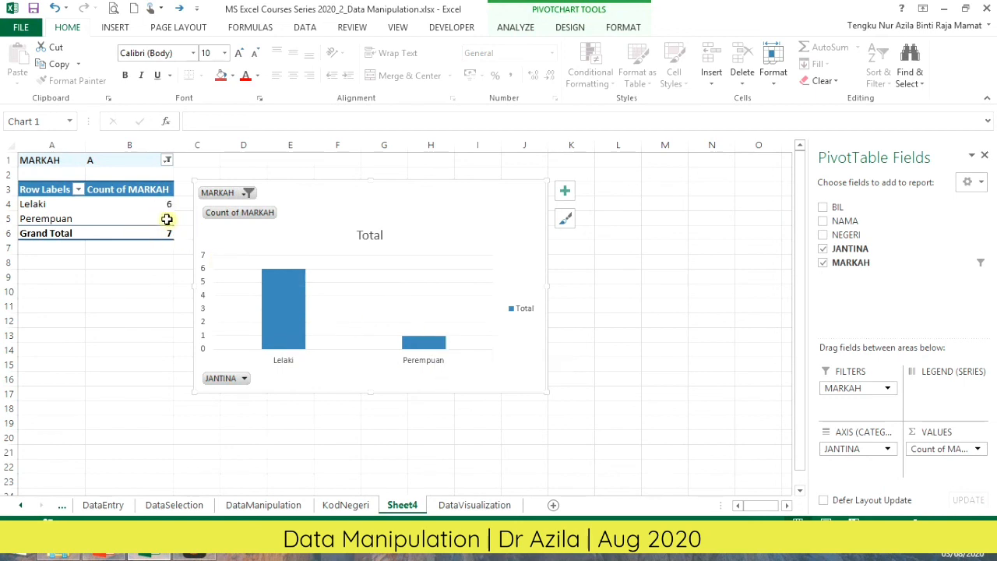
# Step: Switch the MARKAH report filter on the pivot chart to grade B
pyautogui.click(246, 192)
pyautogui.click(91, 244)
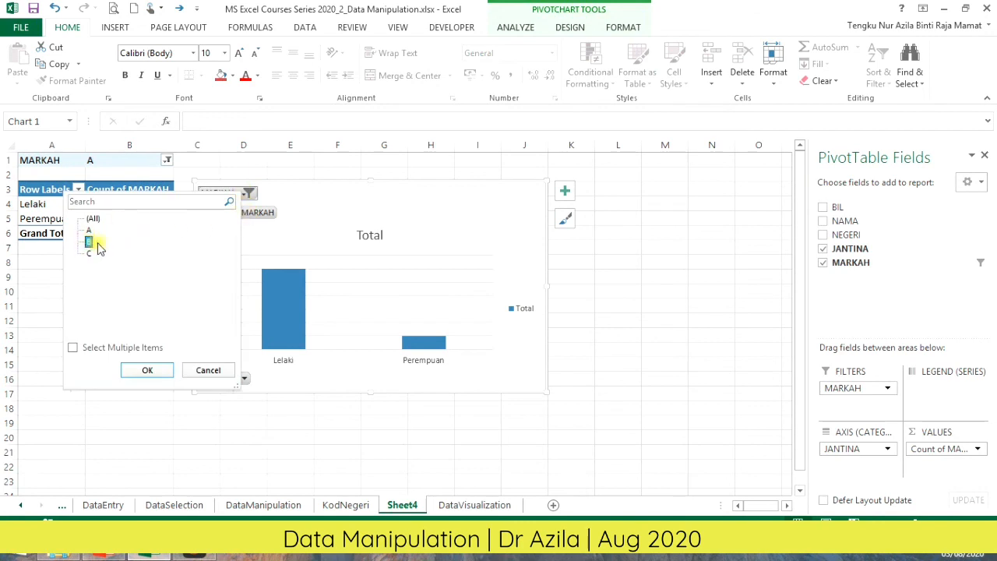
pyautogui.click(148, 370)
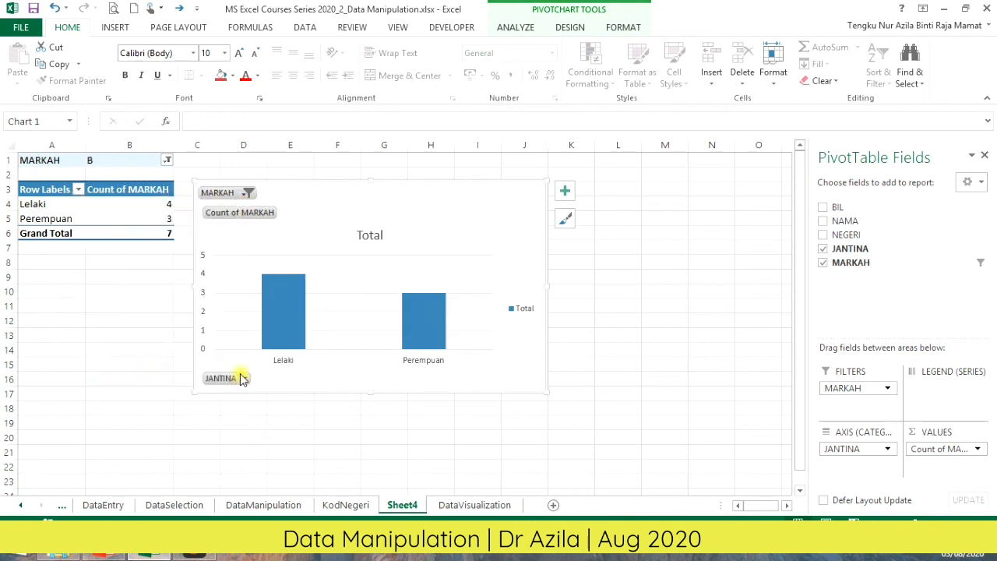
# Step: Reset the MARKAH report filter to (All) so that every grade is included
pyautogui.click(247, 193)
pyautogui.click(95, 222)
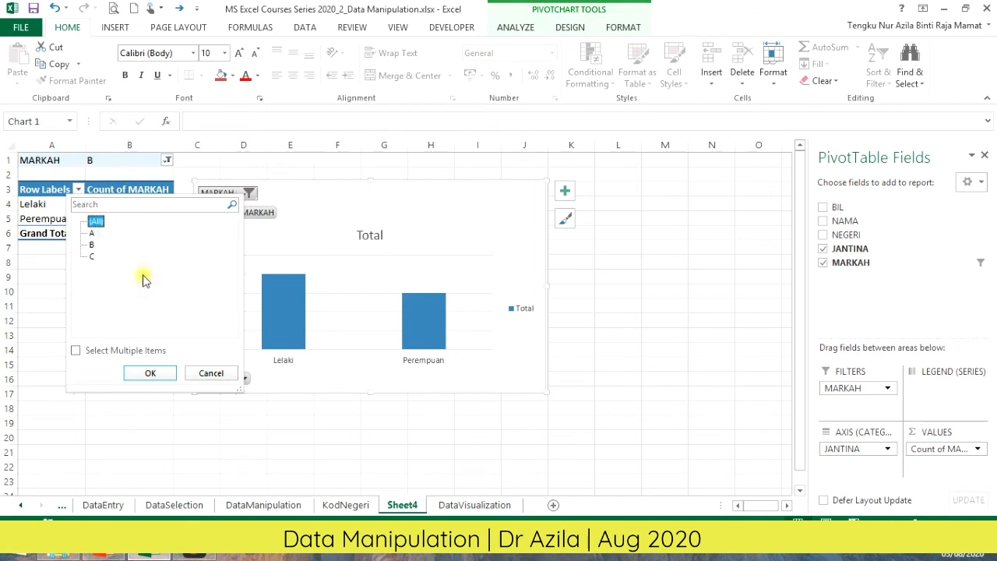
pyautogui.click(151, 372)
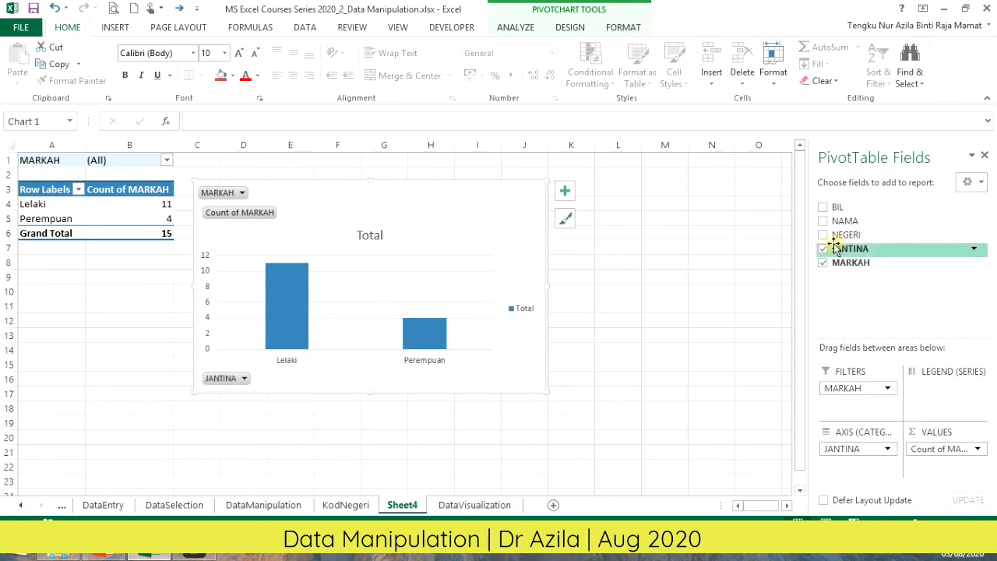
# Step: Remove the MARKAH field from the report filters, keeping JANTINA as the axis category
pyautogui.click(888, 388)
pyautogui.click(892, 392)
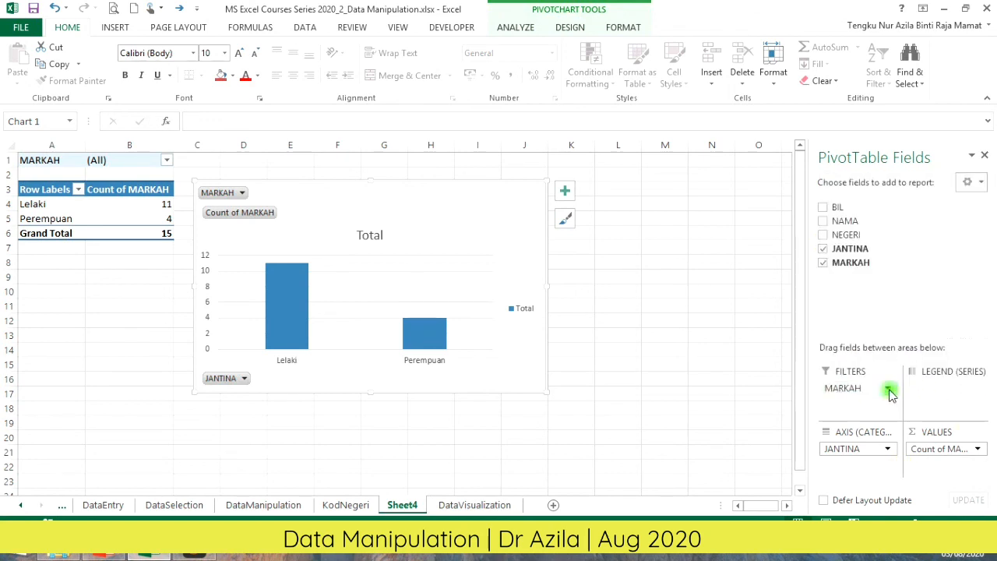
pyautogui.click(890, 391)
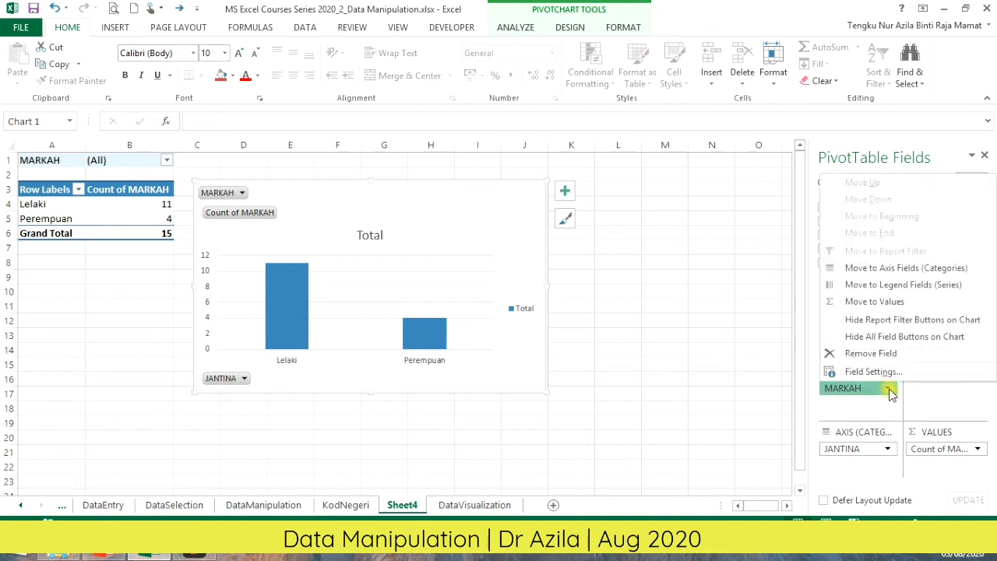
pyautogui.click(922, 356)
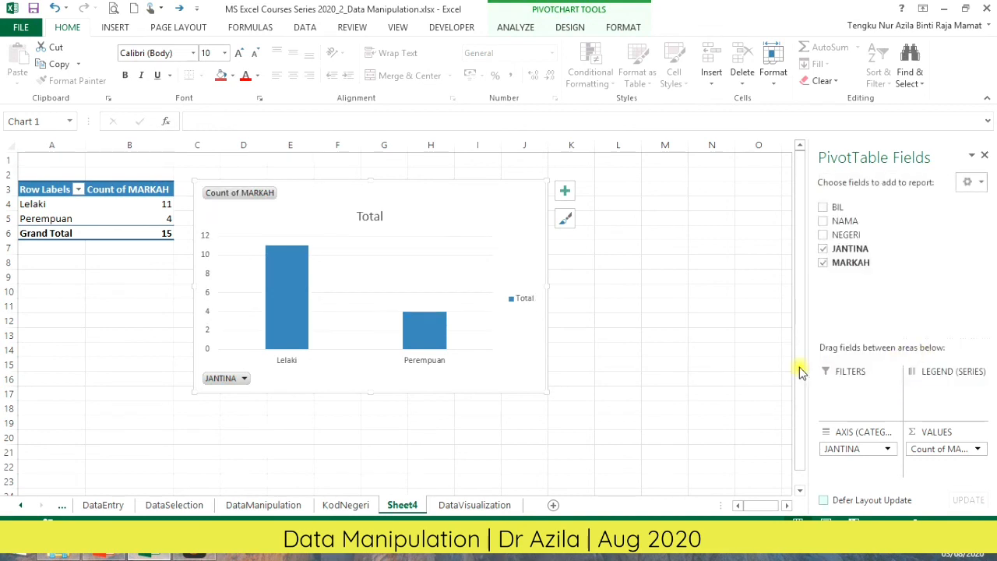